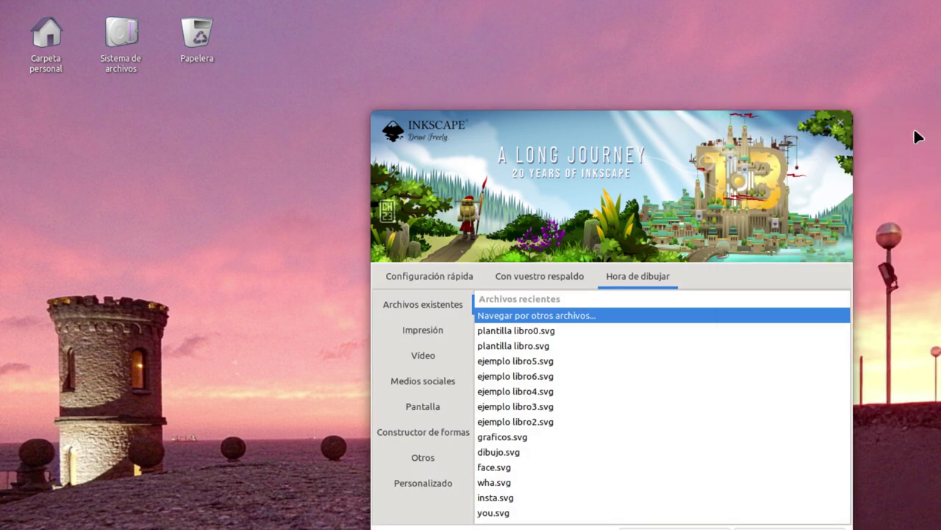
# Browse the welcome dialog's print, video, social-media, screen and miscellaneous page templates
pyautogui.moveTo(640, 130); pyautogui.dragTo(668, 120)
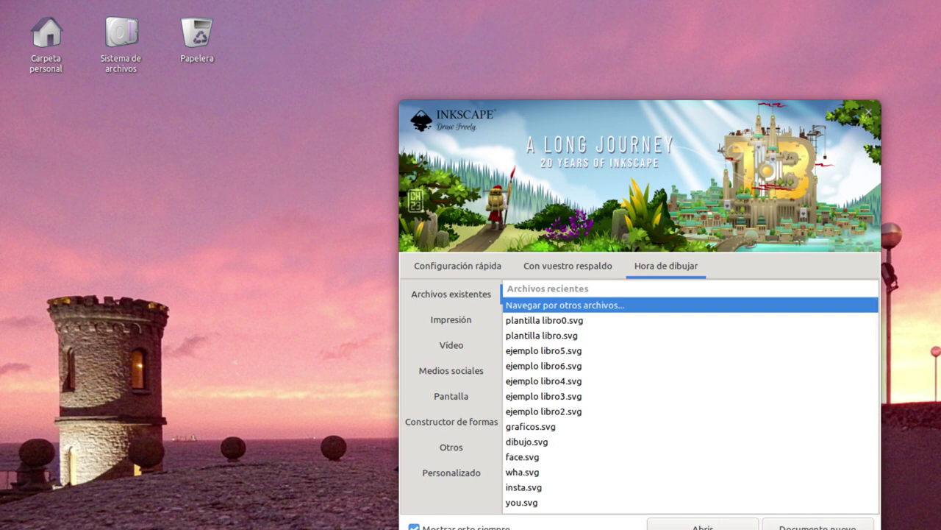
pyautogui.click(451, 324)
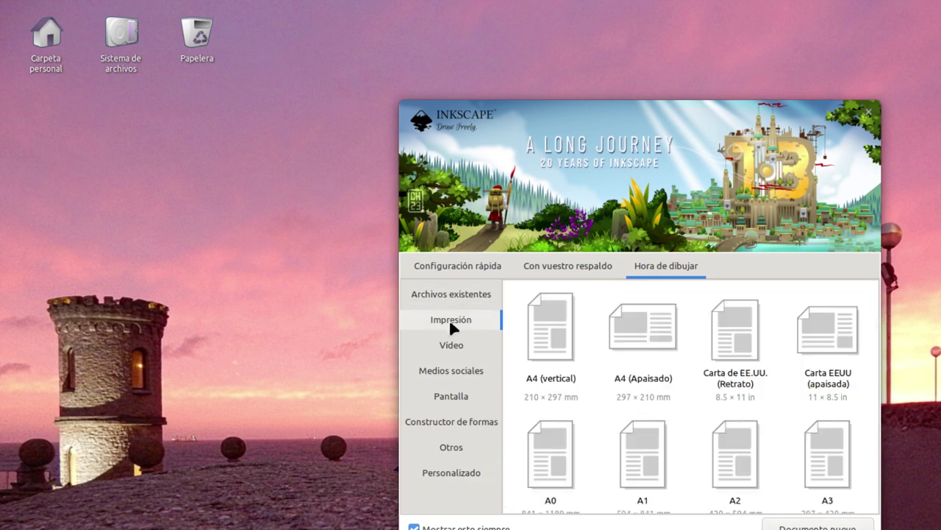
pyautogui.click(548, 320)
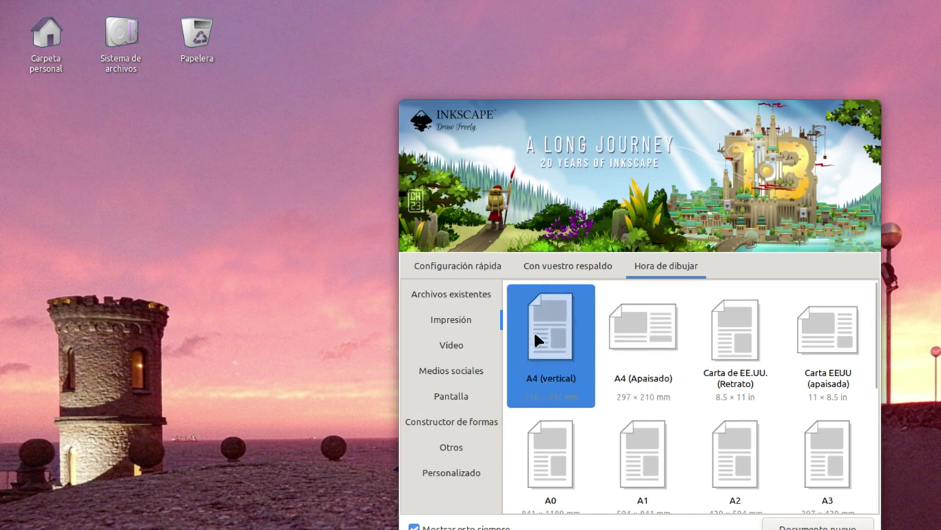
pyautogui.click(451, 294)
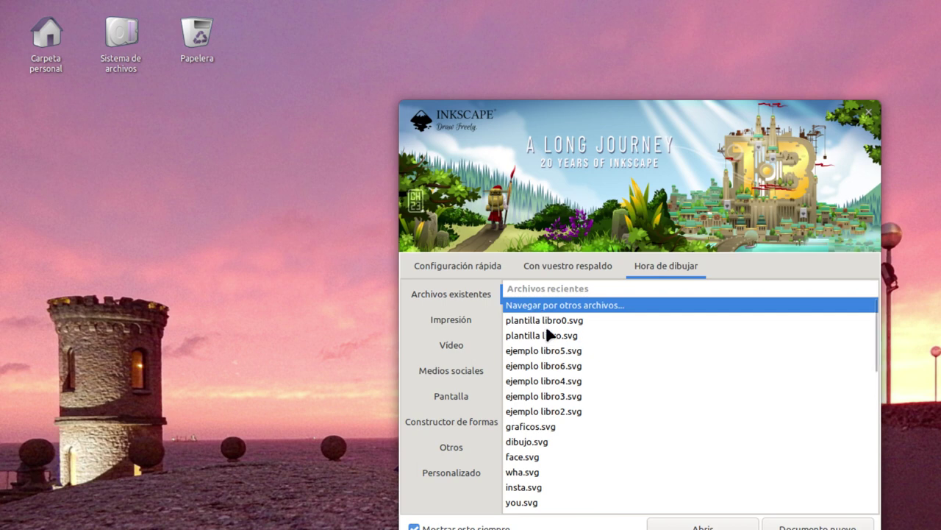
pyautogui.click(474, 319)
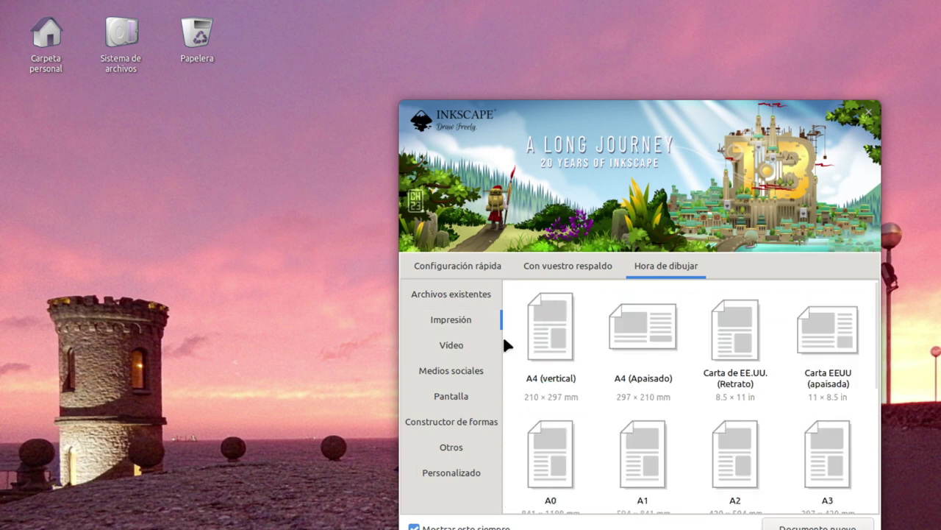
pyautogui.click(450, 346)
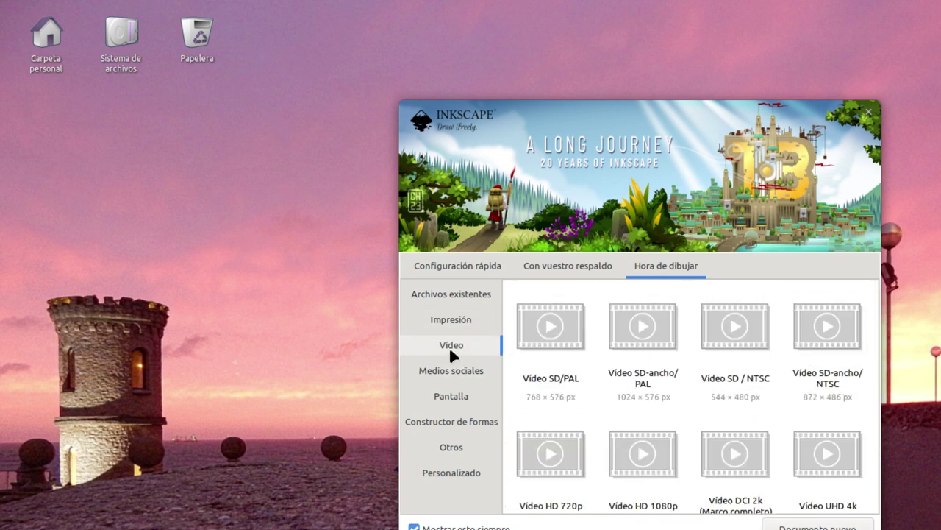
pyautogui.click(451, 377)
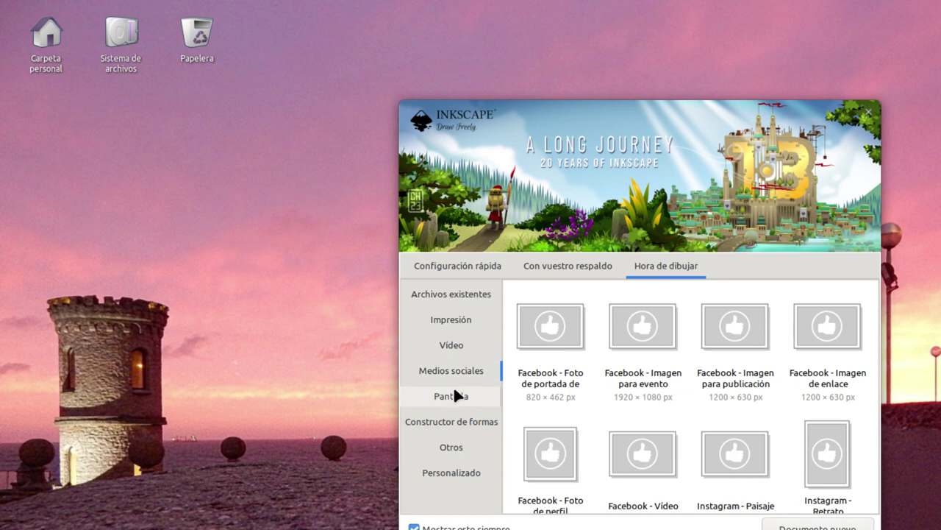
pyautogui.click(454, 391)
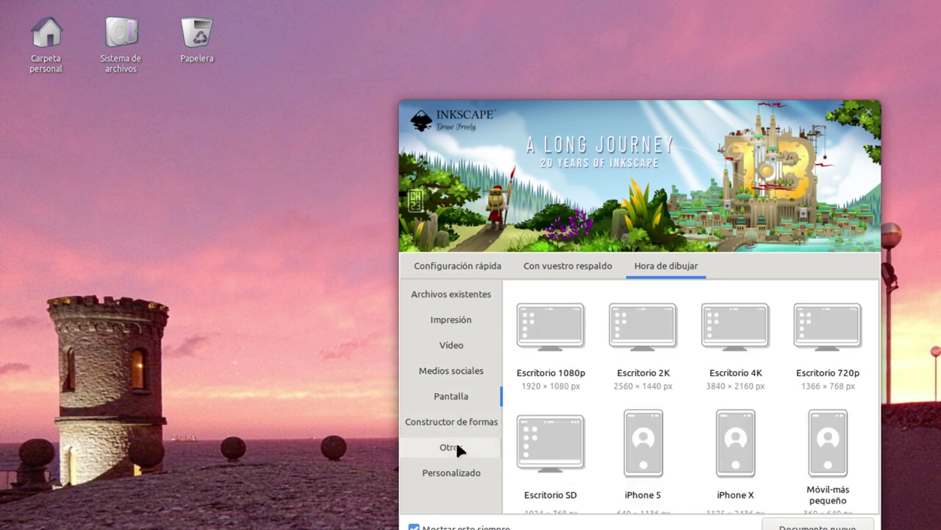
pyautogui.click(456, 441)
pyautogui.click(453, 317)
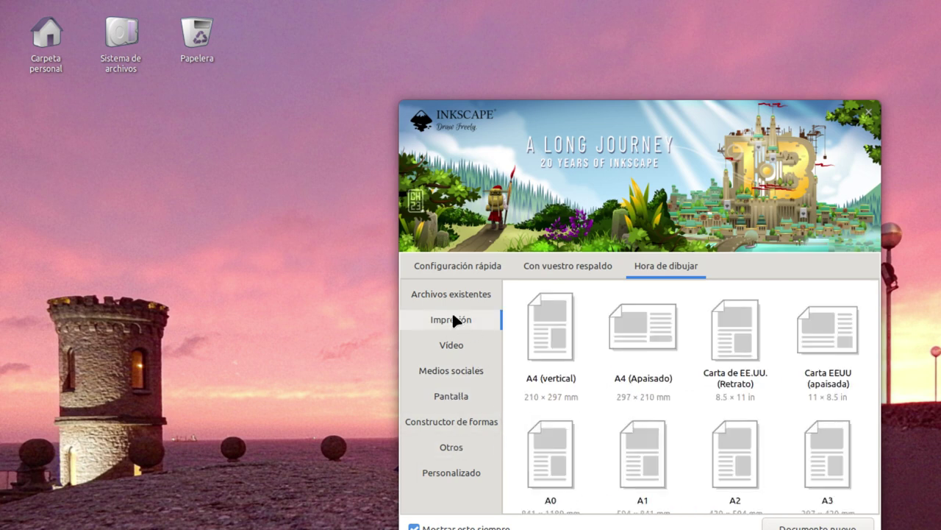
# Choose the A3 print template in landscape orientation and create the document
pyautogui.moveTo(875, 352); pyautogui.dragTo(868, 413)
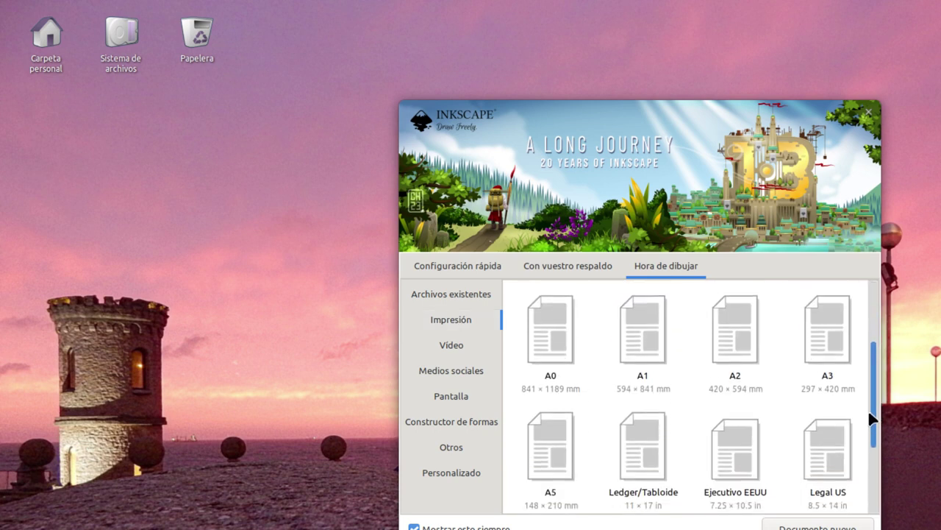
pyautogui.click(837, 353)
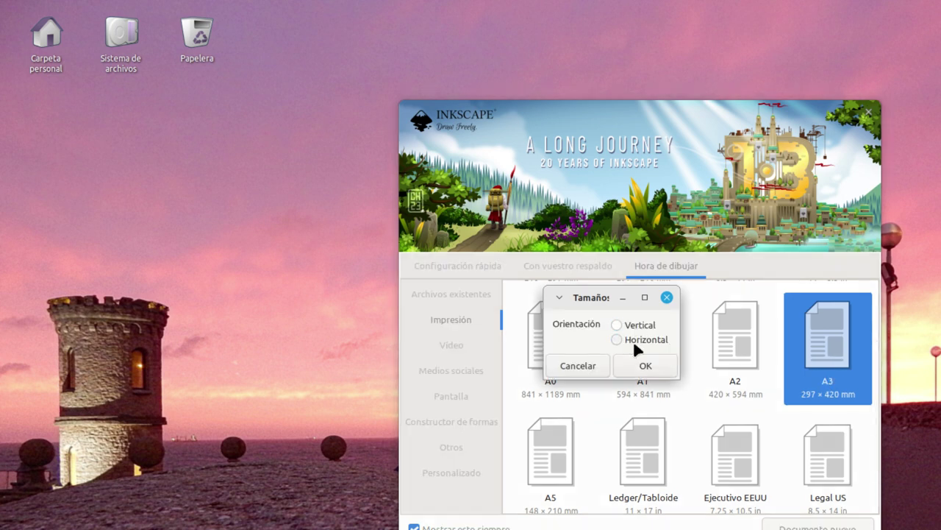
pyautogui.click(633, 340)
pyautogui.click(642, 370)
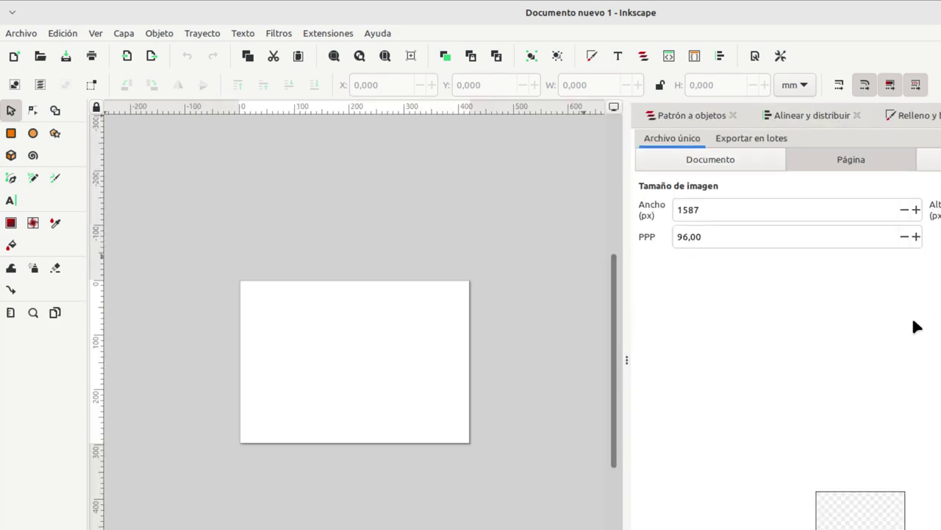
# Drag the Export dock's divider rightward until the panel closes
pyautogui.moveTo(655, 330); pyautogui.dragTo(708, 332)
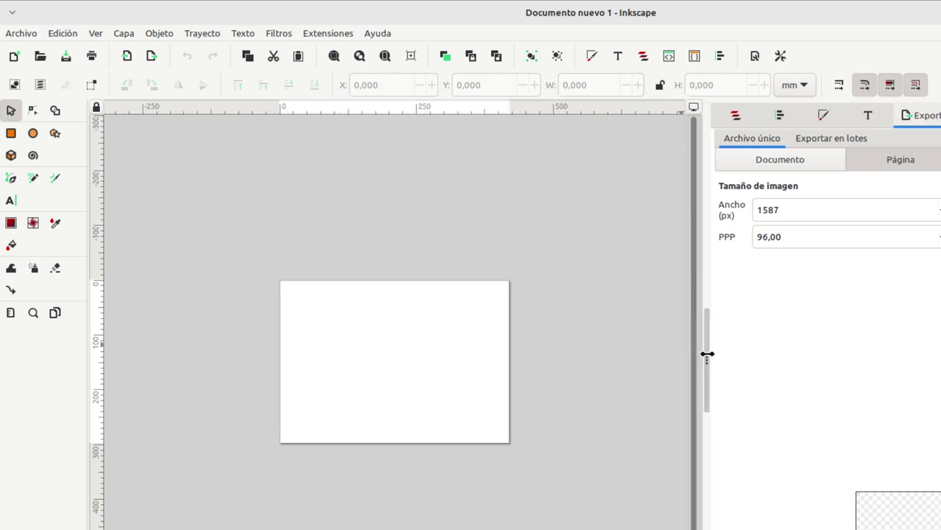
pyautogui.moveTo(708, 358); pyautogui.dragTo(711, 364)
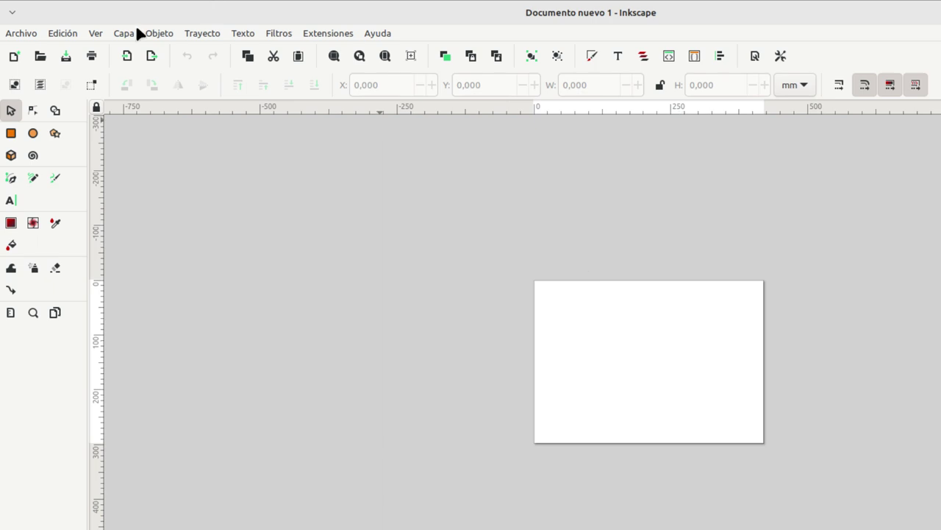
pyautogui.click(96, 34)
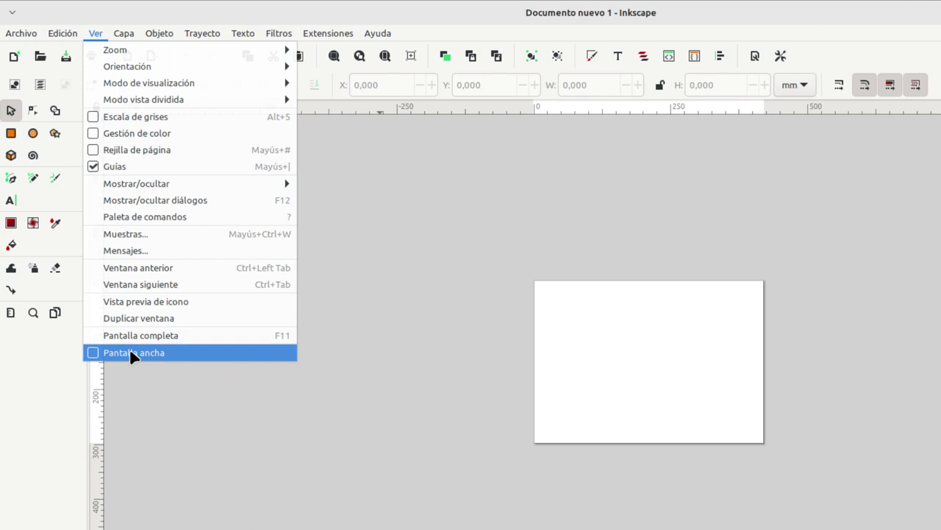
pyautogui.click(132, 354)
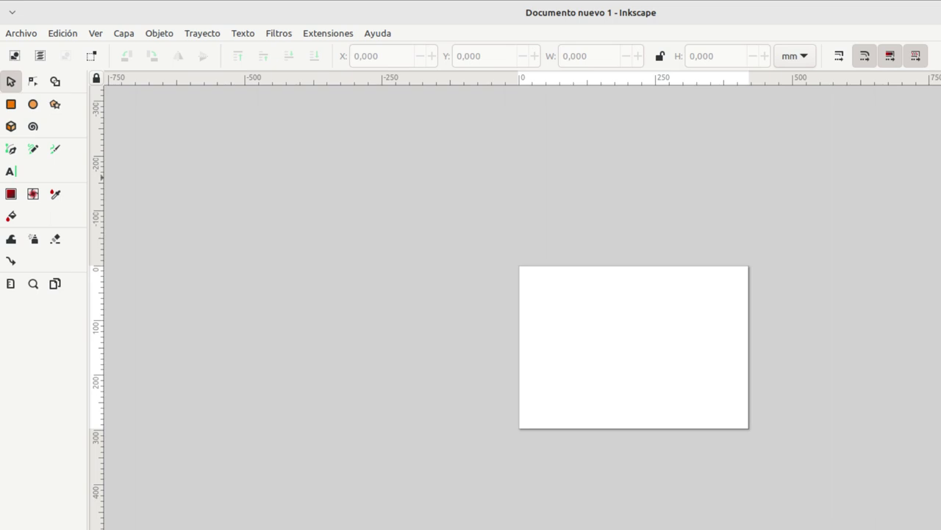
pyautogui.click(97, 33)
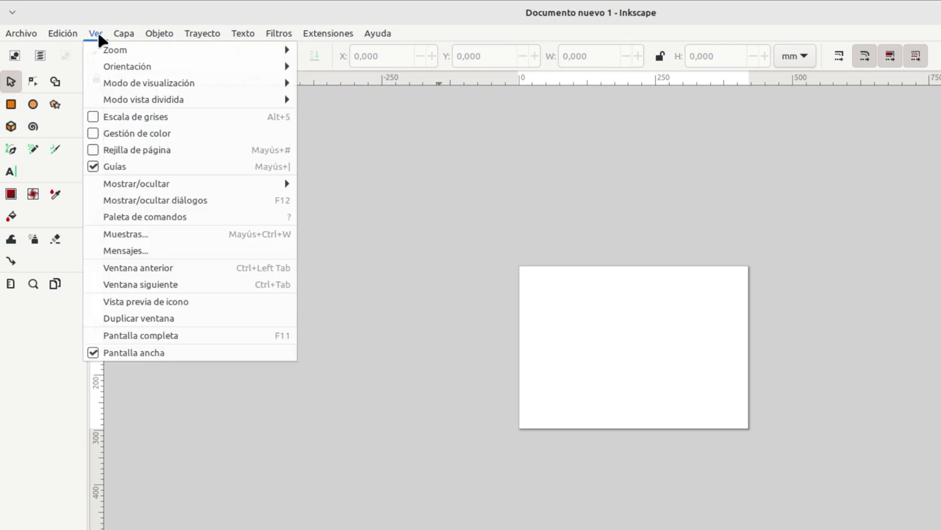
pyautogui.click(140, 352)
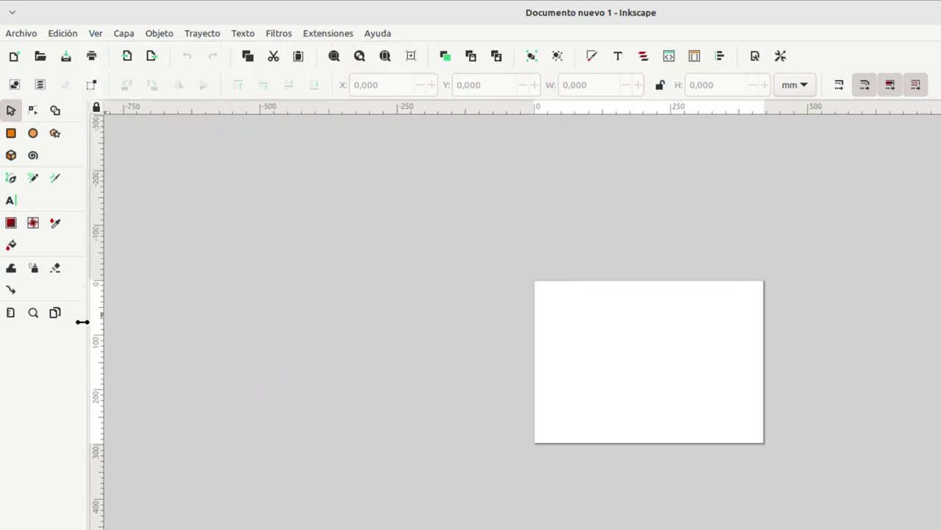
pyautogui.moveTo(89, 321); pyautogui.dragTo(33, 330)
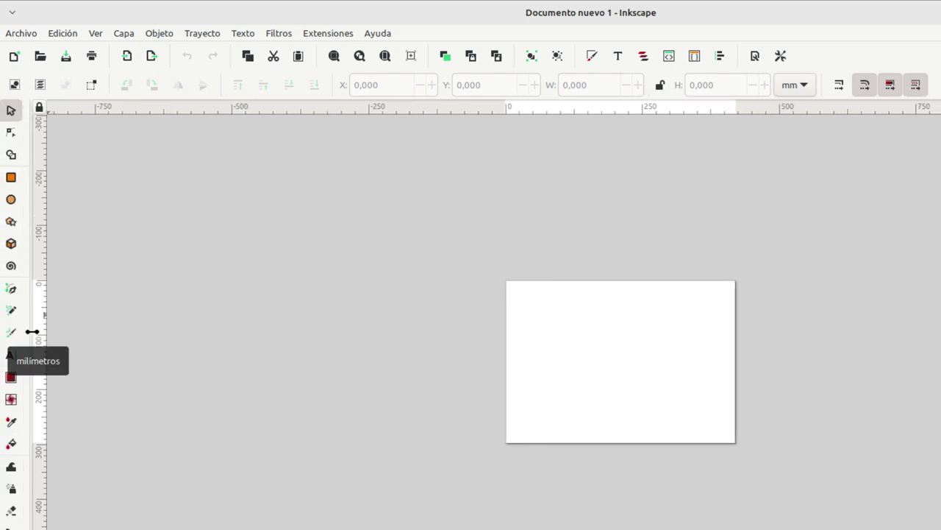
pyautogui.moveTo(32, 331); pyautogui.dragTo(77, 333)
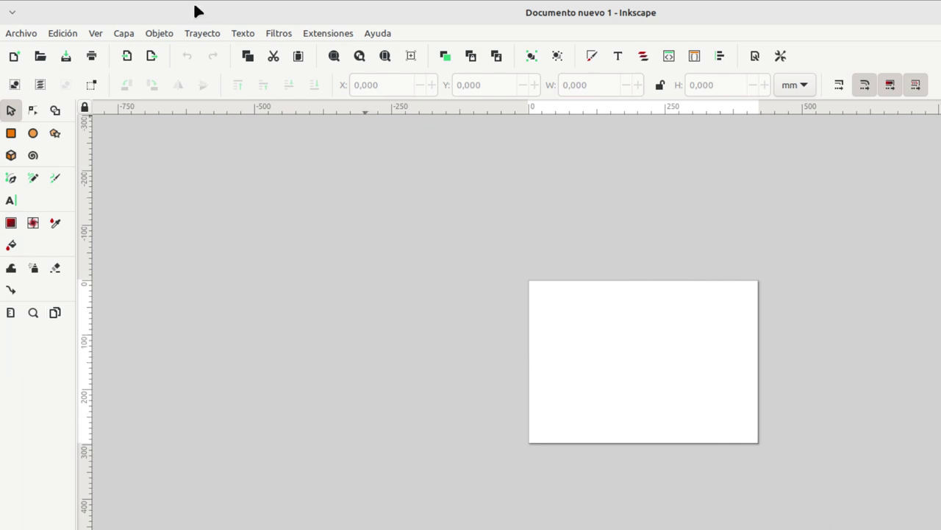
pyautogui.click(74, 36)
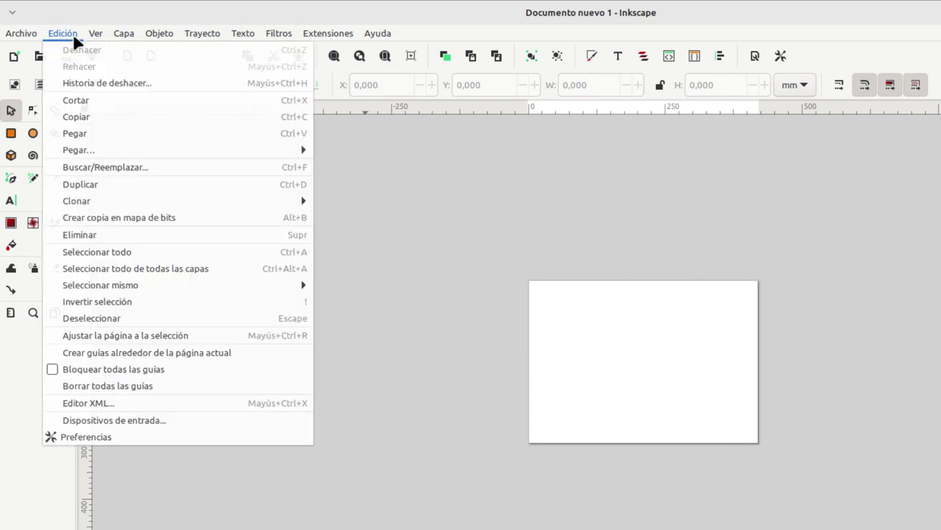
pyautogui.click(100, 438)
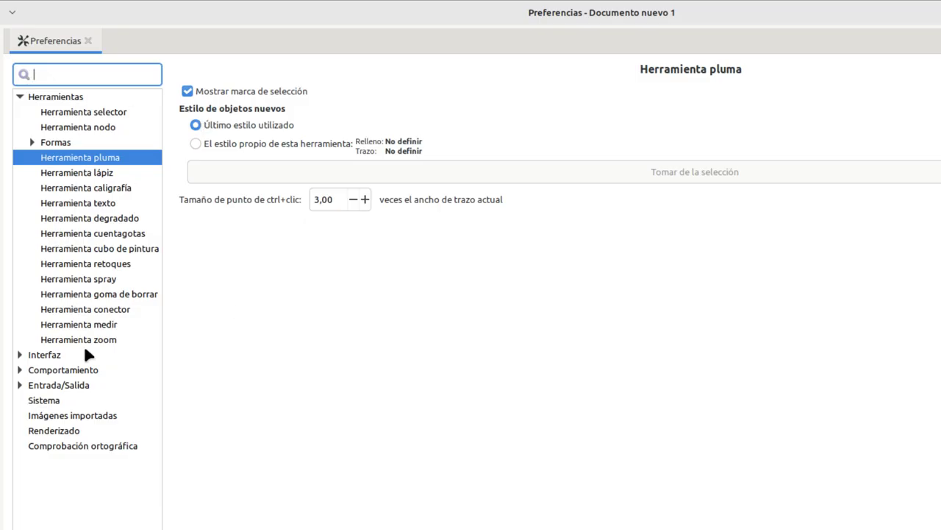
pyautogui.click(44, 356)
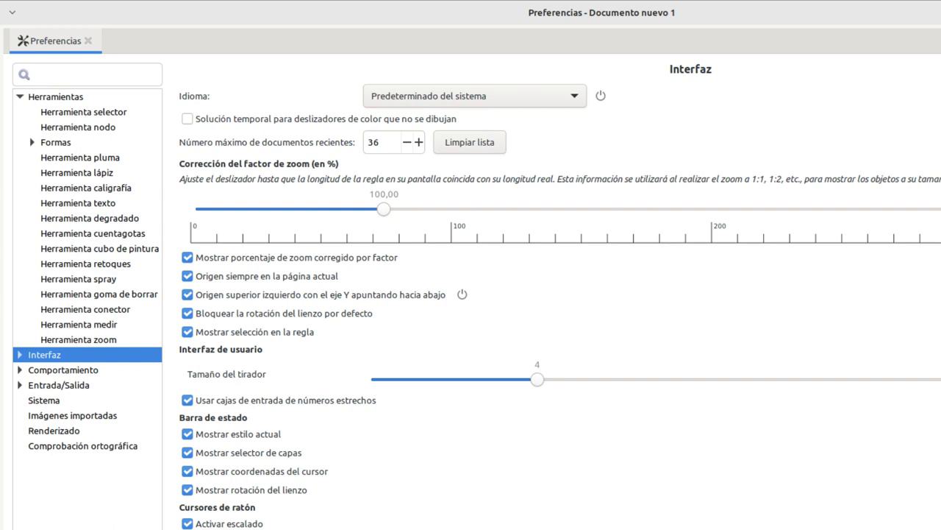
pyautogui.hotkey('ctrl', 'w')
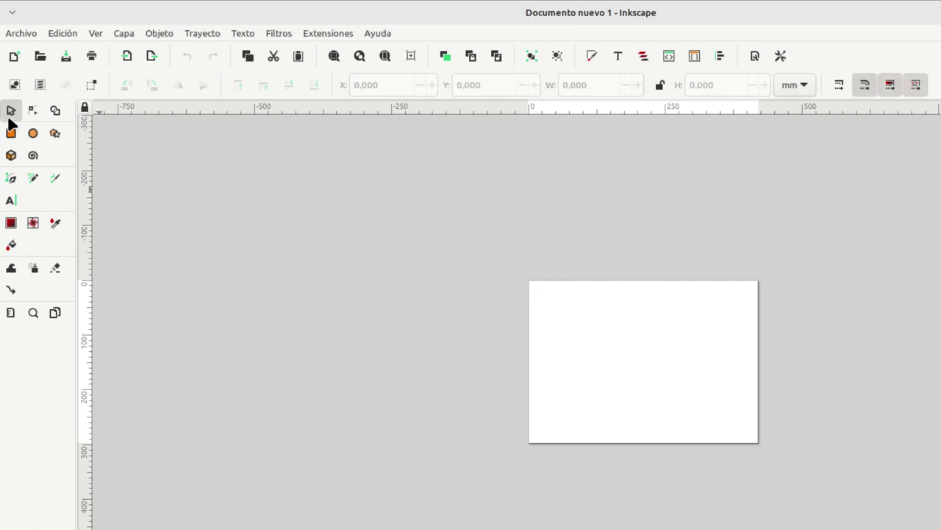
# Draw a rectangle on the upper left of the page
pyautogui.click(11, 134)
pyautogui.moveTo(582, 306); pyautogui.dragTo(671, 381)
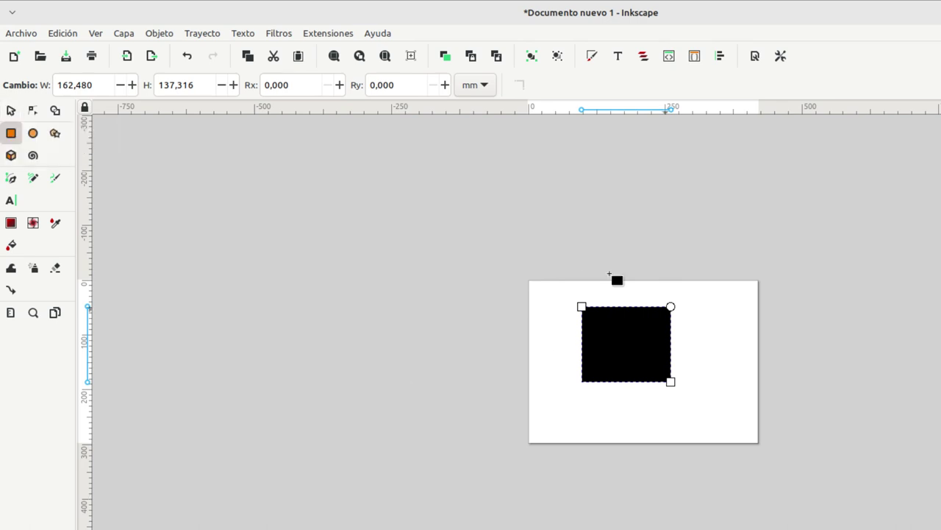
pyautogui.click(11, 110)
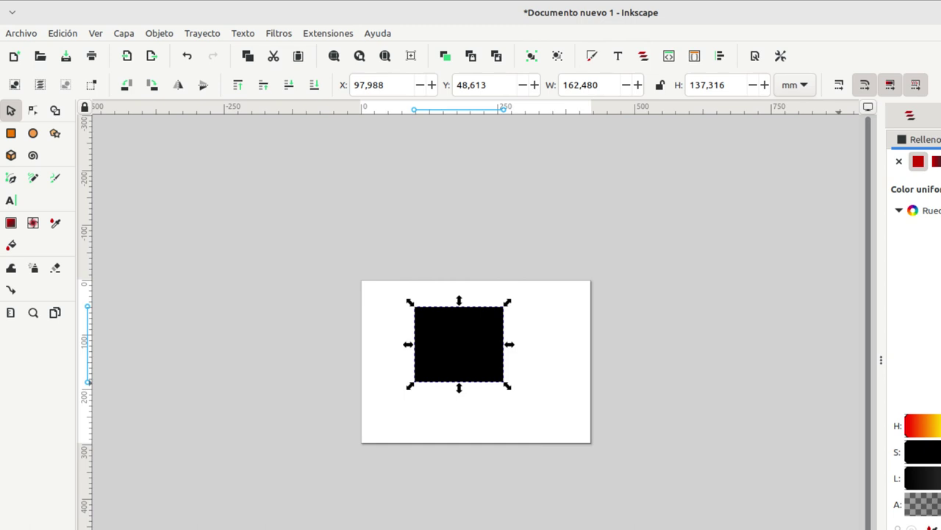
# Adjust the rectangle's fill sliders, nudge it right and down, and make it red
pyautogui.moveTo(925, 504); pyautogui.dragTo(907, 504)
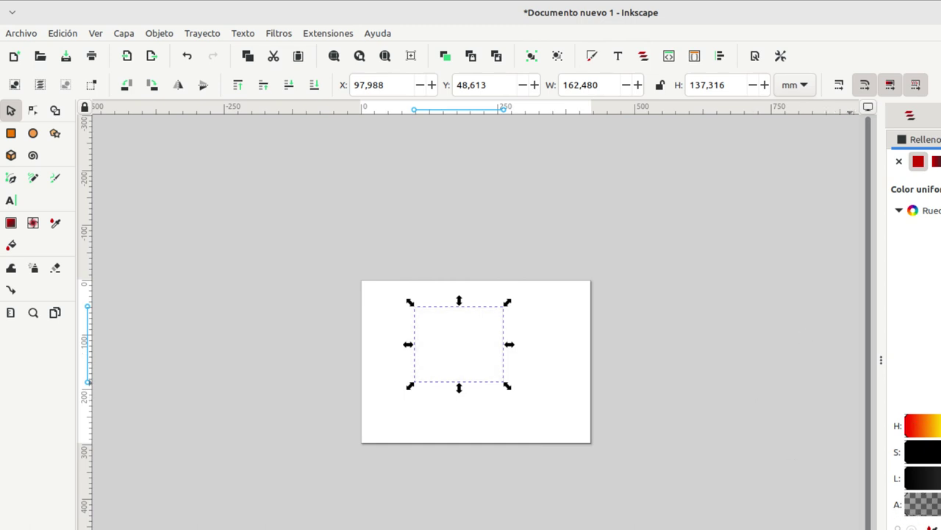
pyautogui.moveTo(906, 504); pyautogui.dragTo(940, 504)
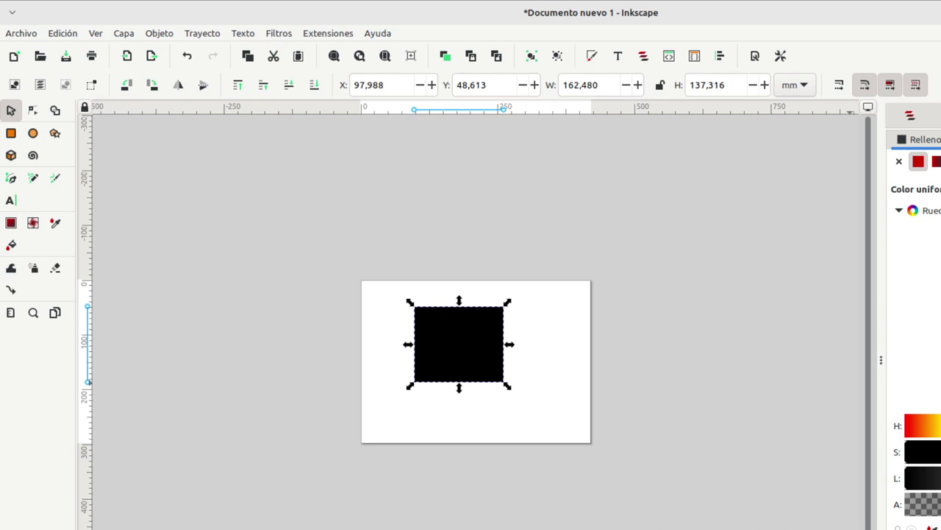
pyautogui.moveTo(906, 478); pyautogui.dragTo(940, 478)
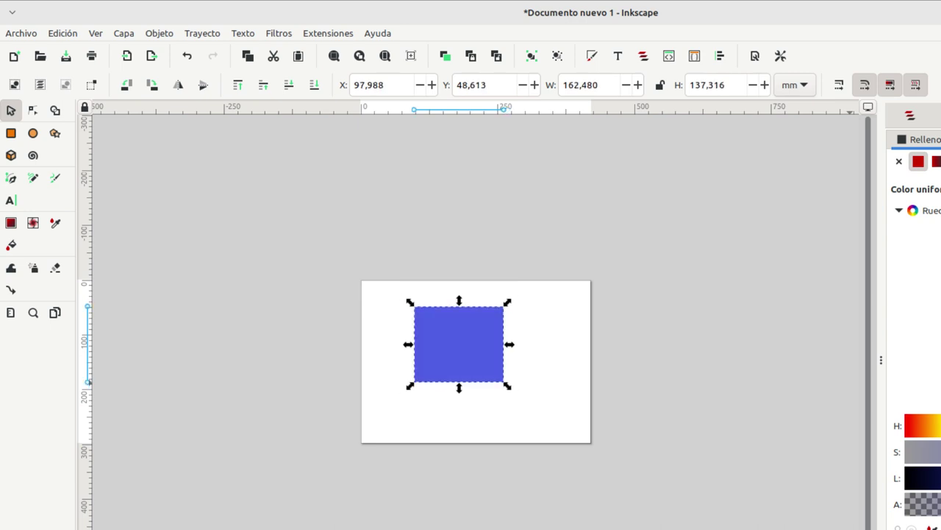
pyautogui.moveTo(487, 356)
pyautogui.mouseDown()
pyautogui.moveTo(506, 374)
pyautogui.moveTo(494, 373)
pyautogui.mouseUp()
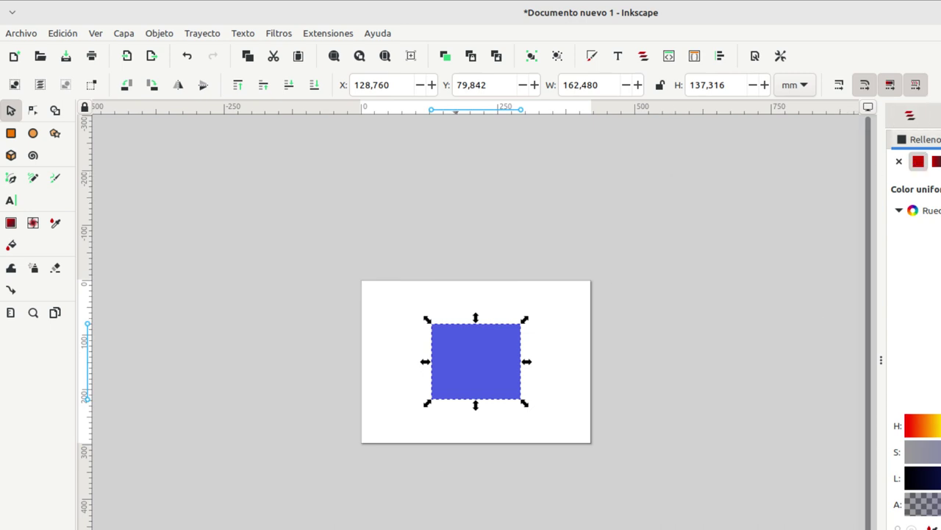
pyautogui.hotkey('ctrl', 'z')
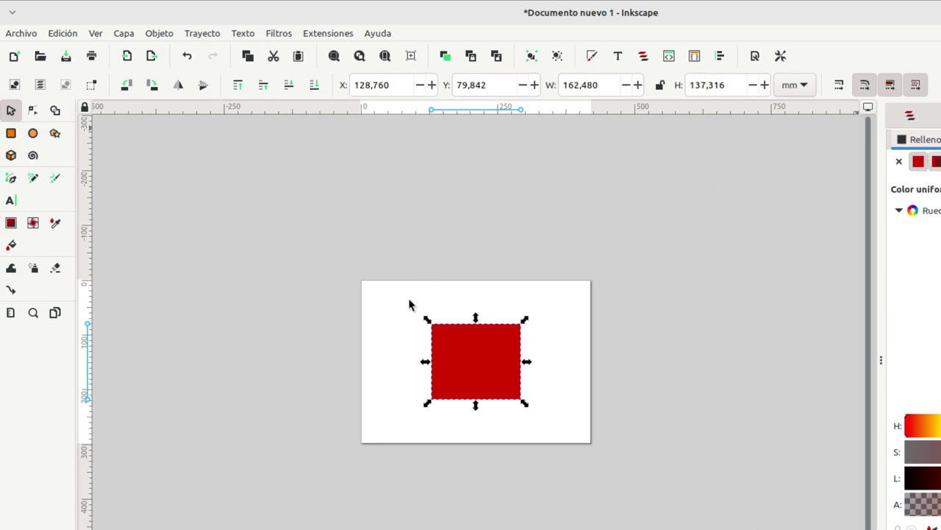
# Give the small rectangle a red-to-transparent linear gradient, then draw a rectangle covering the page
pyautogui.click(937, 162)
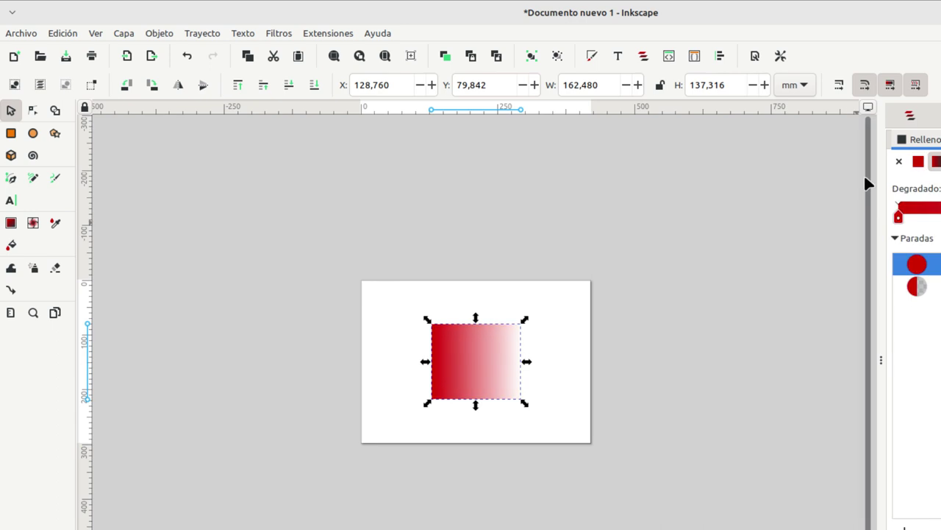
pyautogui.click(11, 222)
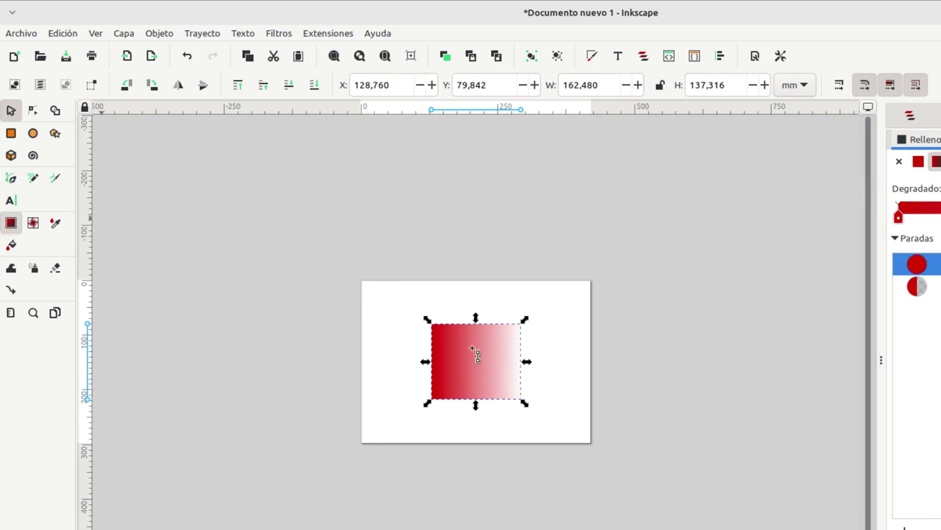
pyautogui.click(11, 133)
pyautogui.moveTo(361, 280); pyautogui.dragTo(601, 500)
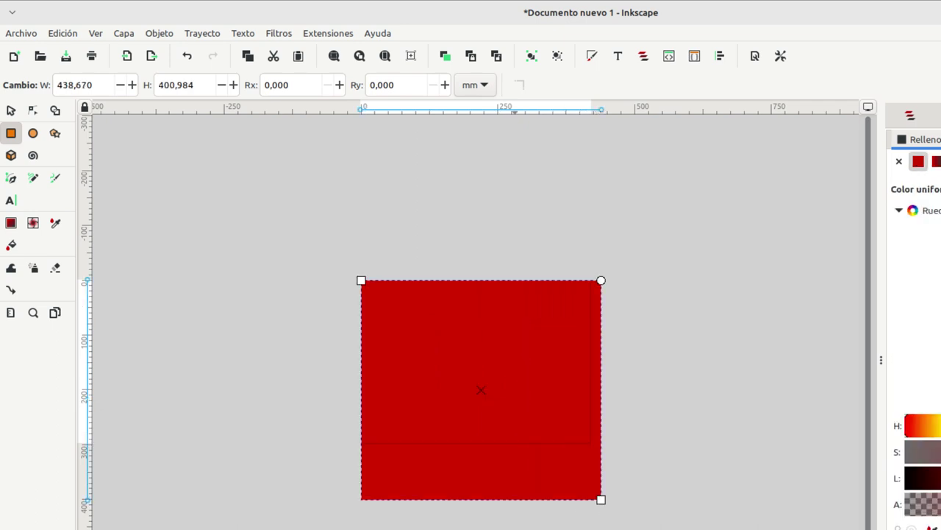
# Return to the Selector and select the small gradient rectangle
pyautogui.click(8, 112)
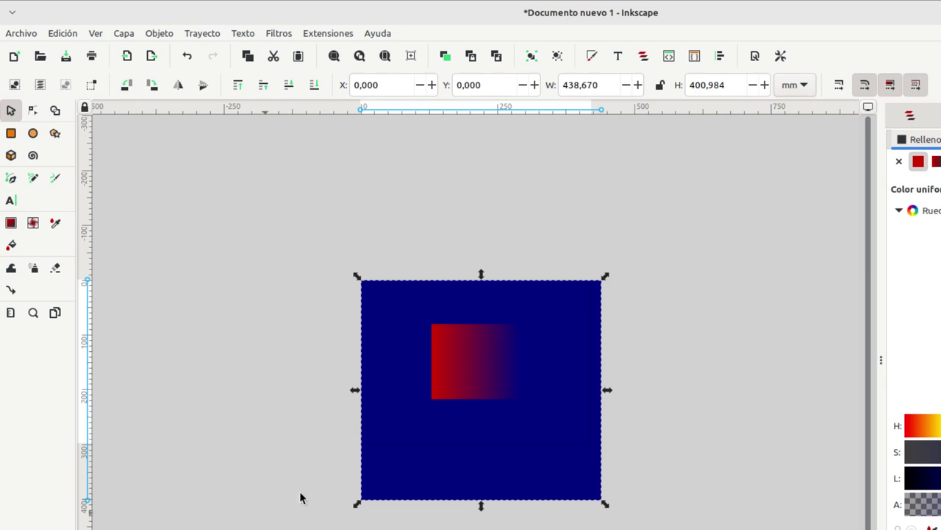
pyautogui.click(471, 365)
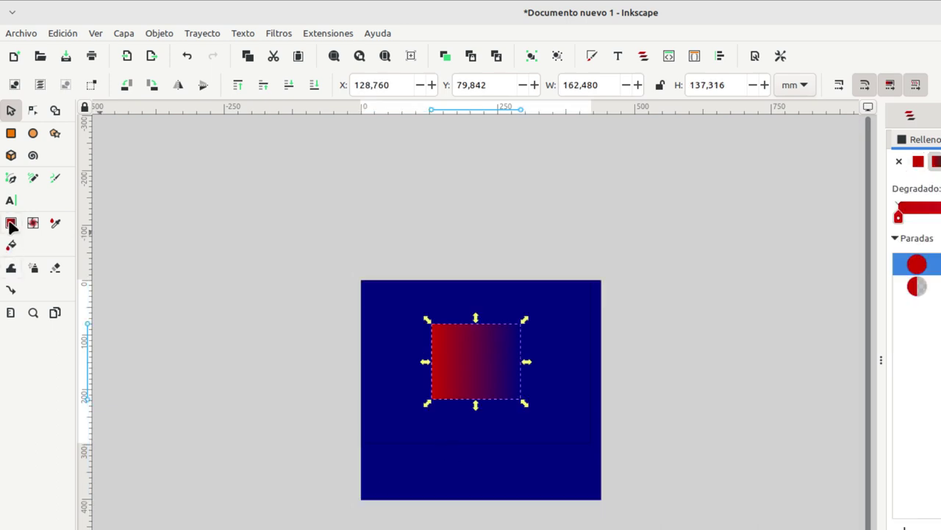
# Run the gradient bottom-left to top-right and add a green middle stop at 0,60
pyautogui.click(11, 223)
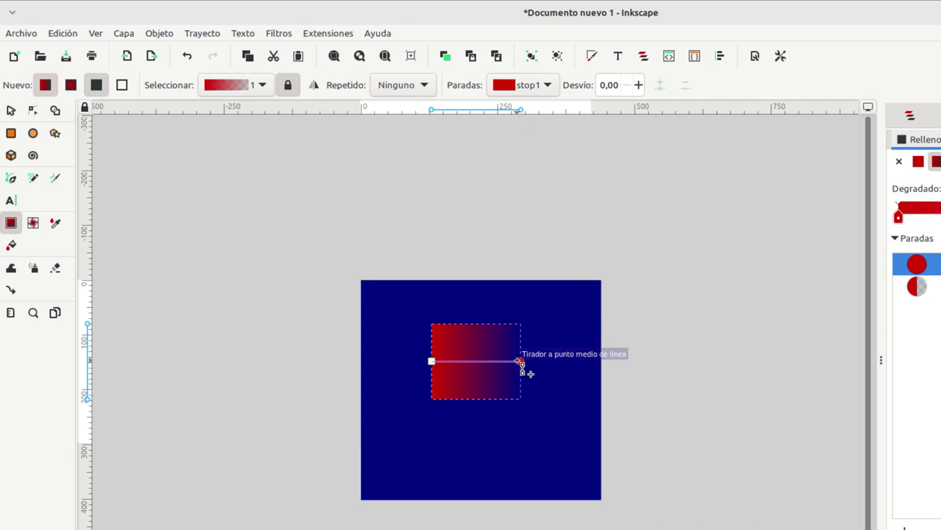
pyautogui.moveTo(519, 361); pyautogui.dragTo(521, 324)
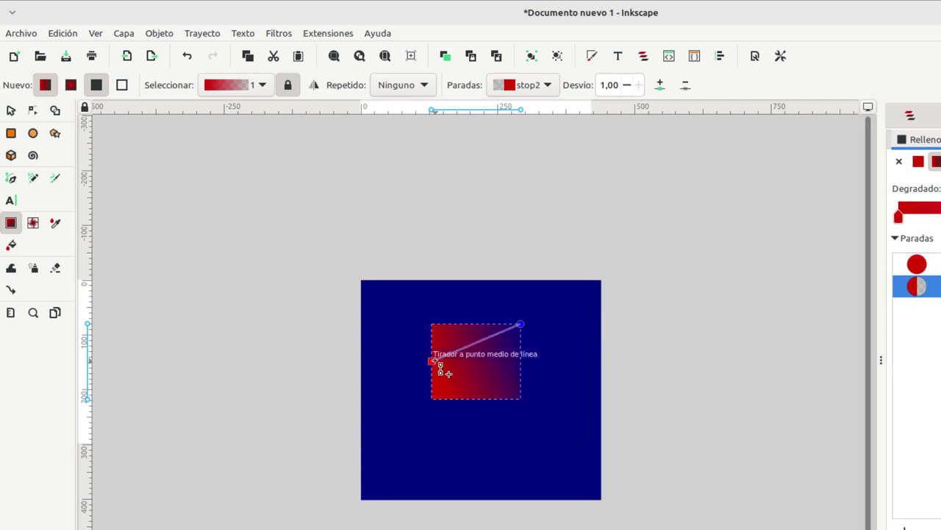
pyautogui.moveTo(432, 361); pyautogui.dragTo(441, 402)
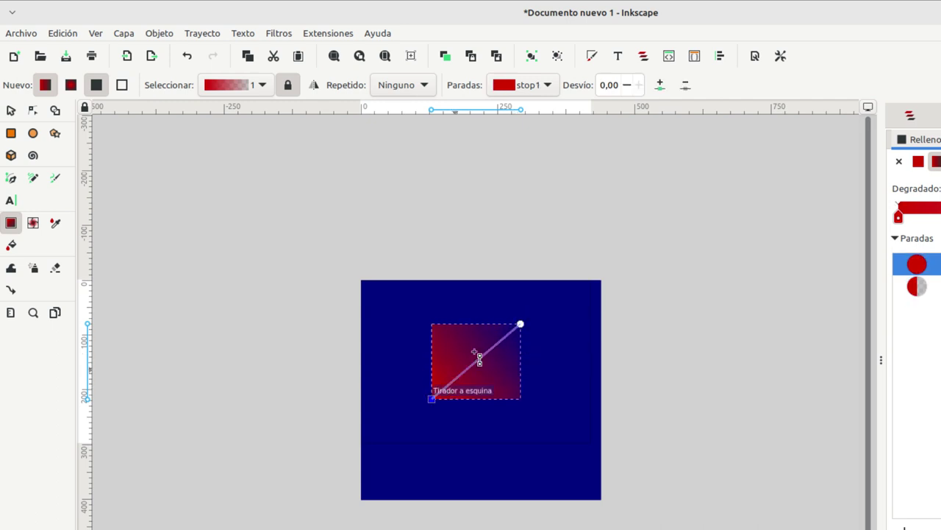
pyautogui.doubleClick(482, 355)
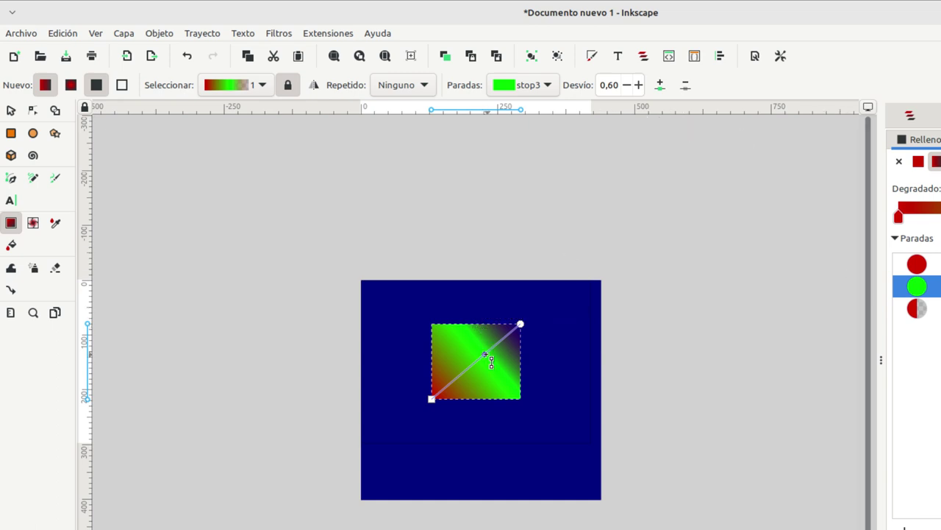
pyautogui.moveTo(485, 354); pyautogui.dragTo(487, 353)
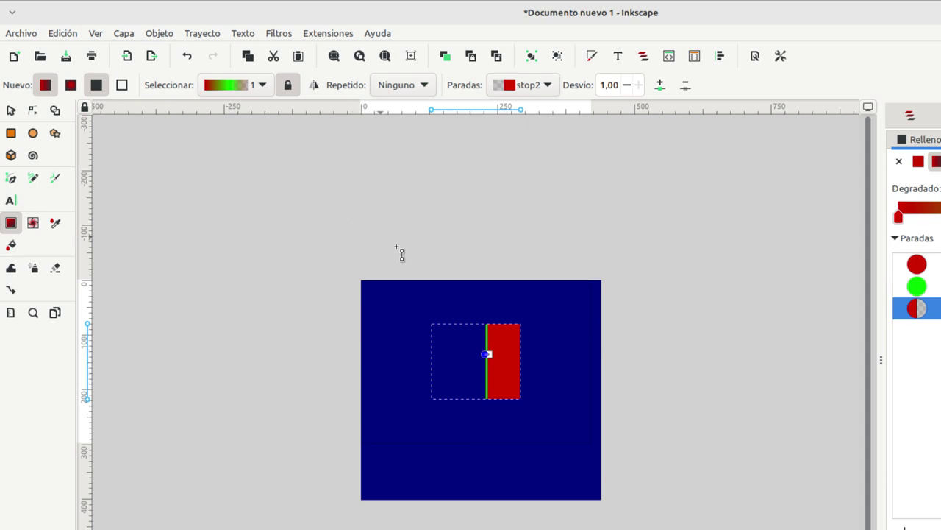
pyautogui.hotkey('ctrl', 'z')
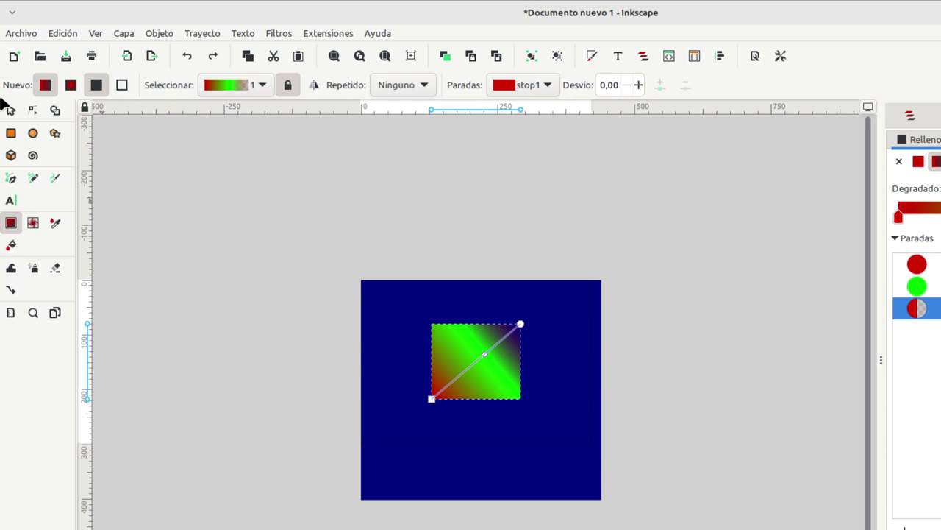
# Draw a circle and fill it with the existing red-green linear gradient
pyautogui.click(32, 133)
pyautogui.moveTo(578, 426); pyautogui.dragTo(645, 478)
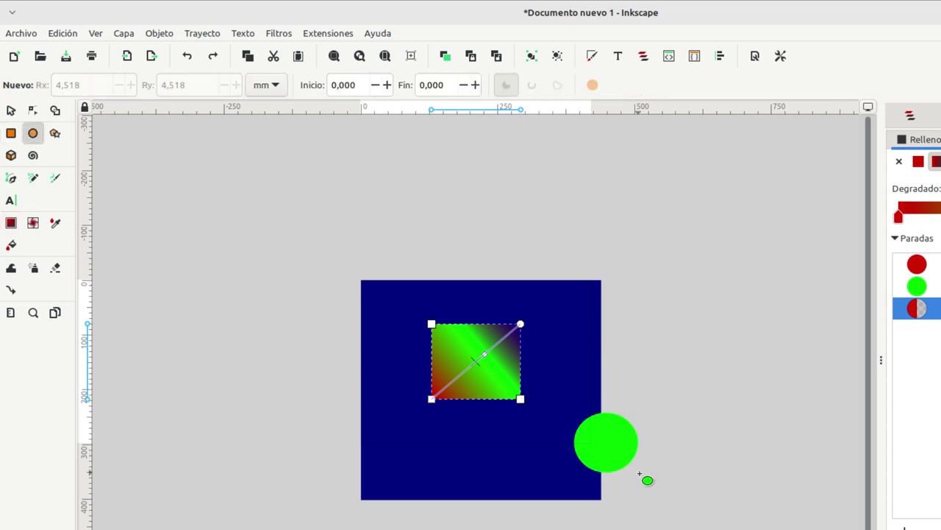
pyautogui.click(937, 162)
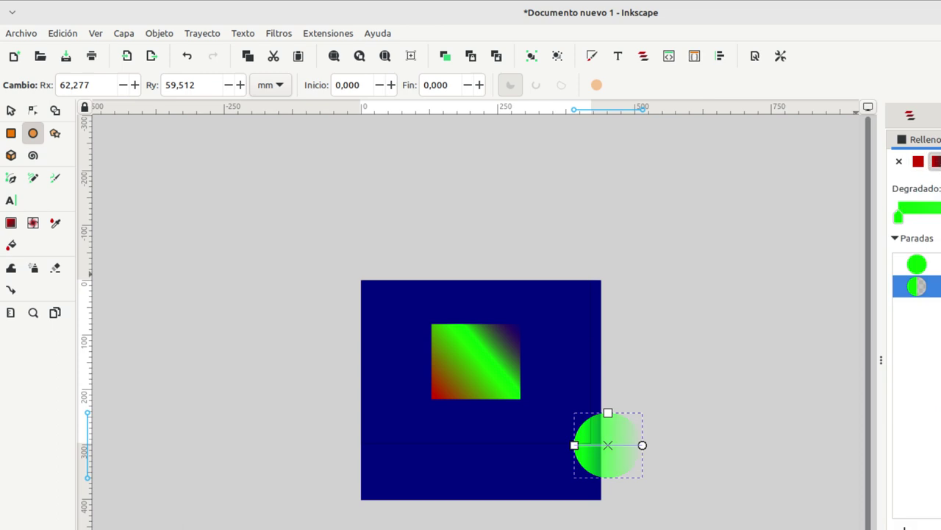
pyautogui.click(920, 206)
pyautogui.click(919, 257)
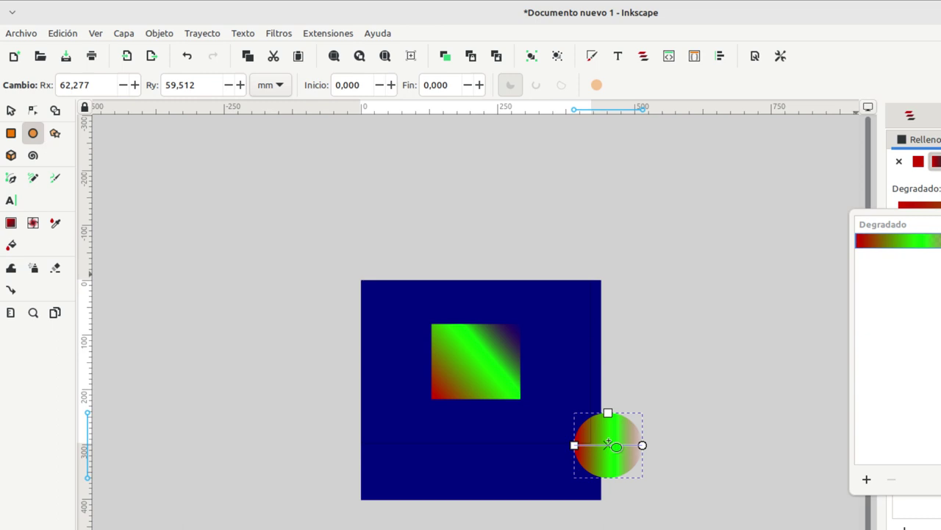
pyautogui.click(615, 445)
# Move the circle into the navy square's upper-right corner, then select the navy square
pyautogui.click(13, 110)
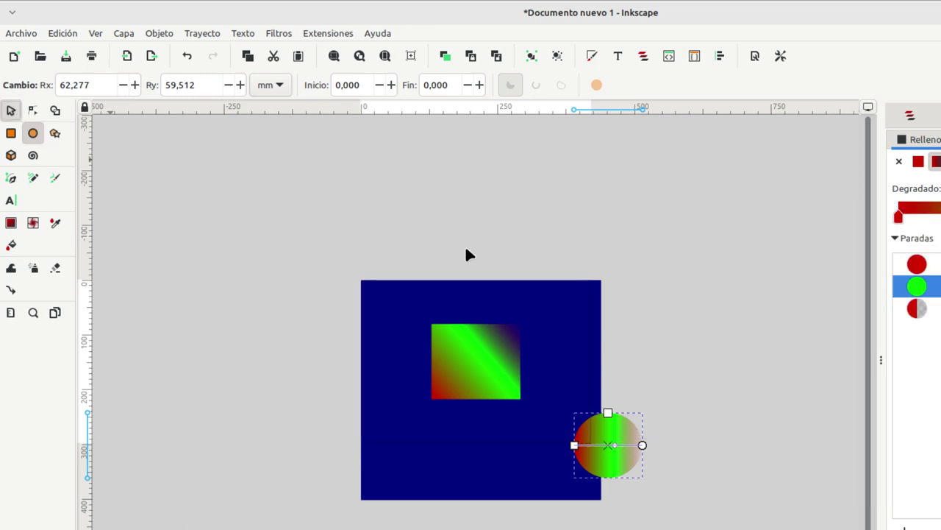
pyautogui.moveTo(607, 450)
pyautogui.mouseDown()
pyautogui.moveTo(559, 445)
pyautogui.moveTo(557, 324)
pyautogui.mouseUp()
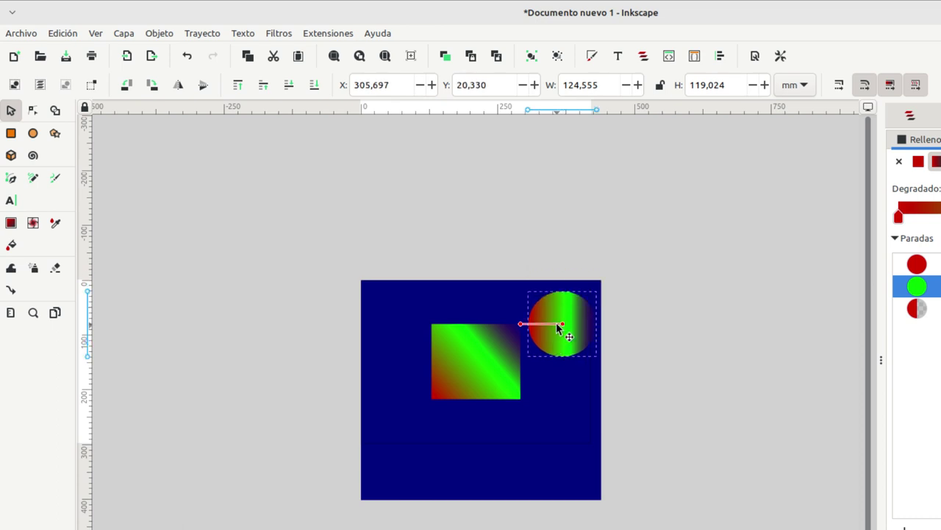
pyautogui.press('Escape')
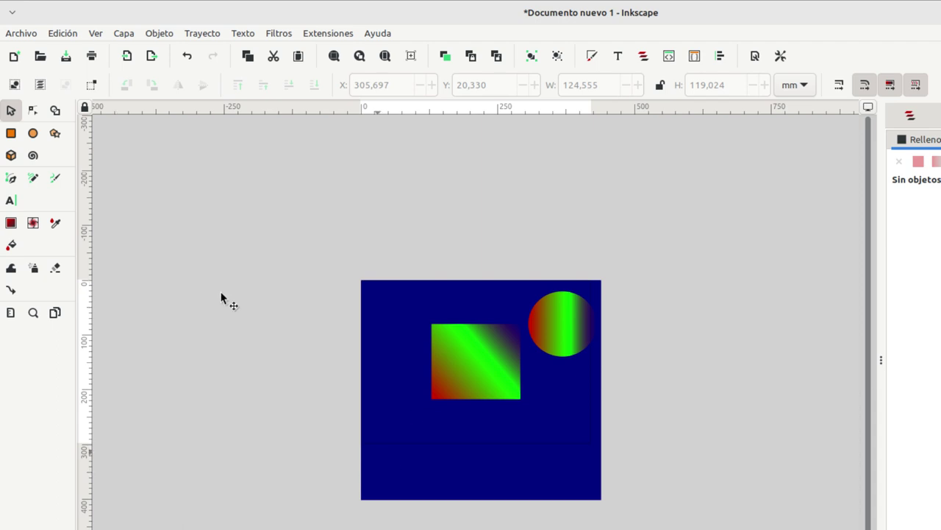
pyautogui.press('Tab')
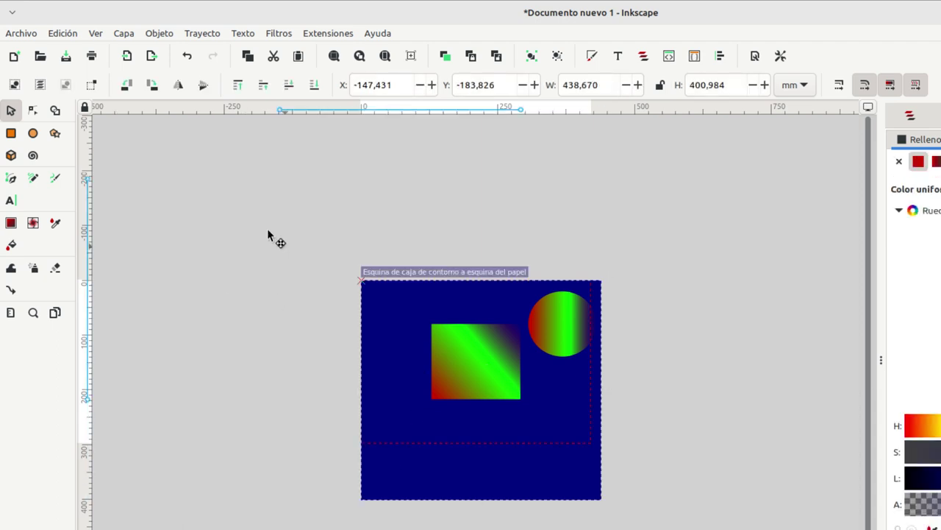
# Move the navy square off-page to the upper left and dropper its navy onto the small rectangle
pyautogui.moveTo(485, 368); pyautogui.dragTo(244, 202)
pyautogui.click(422, 353)
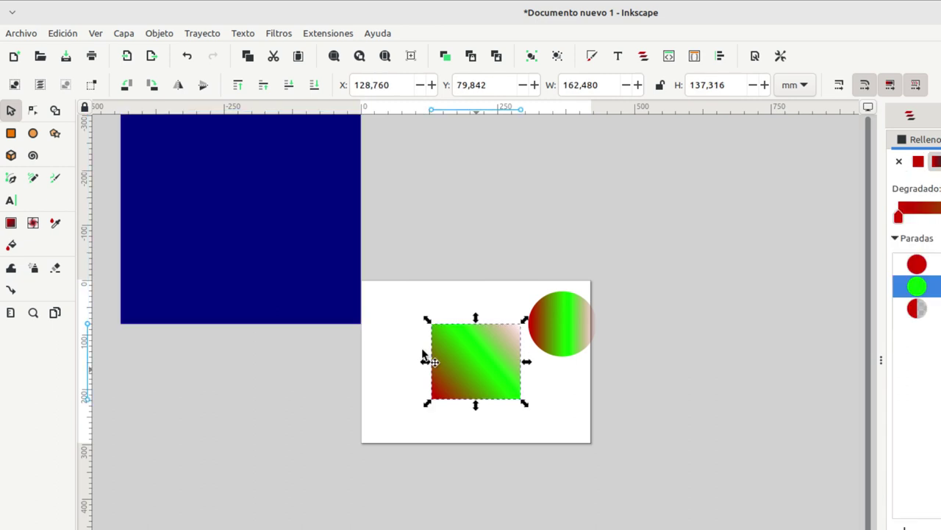
pyautogui.click(62, 224)
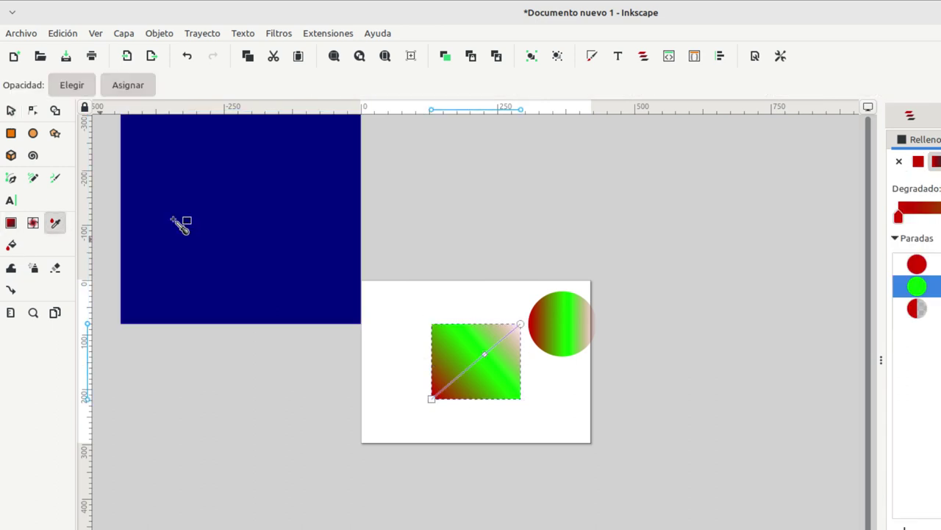
pyautogui.click(180, 224)
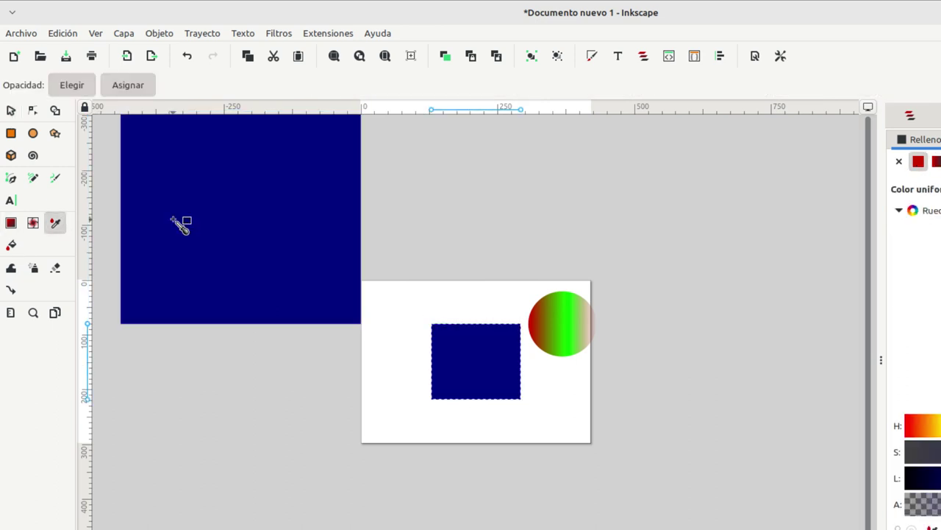
pyautogui.click(10, 109)
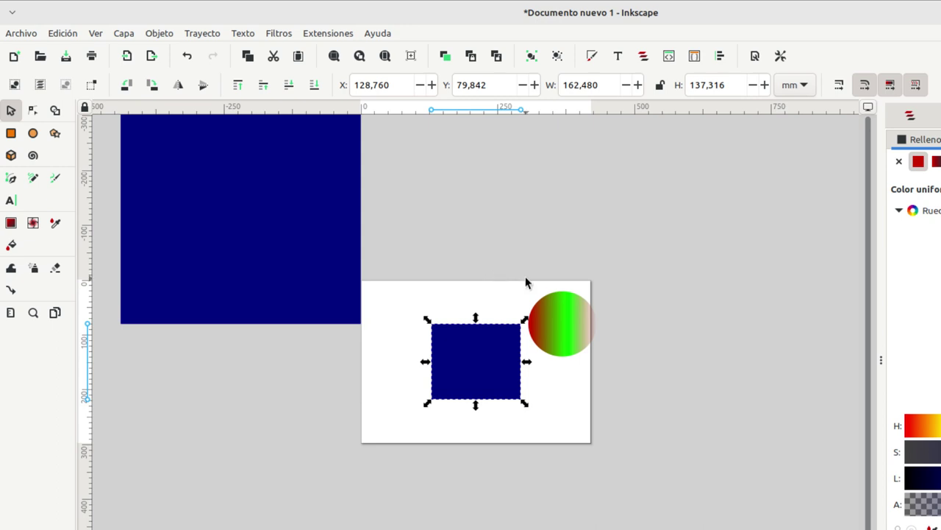
pyautogui.moveTo(527, 204); pyautogui.dragTo(543, 259)
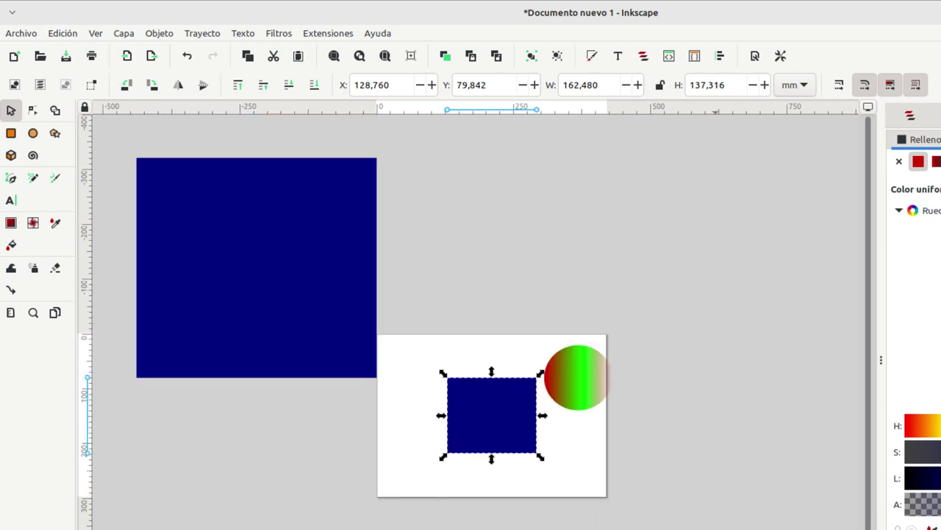